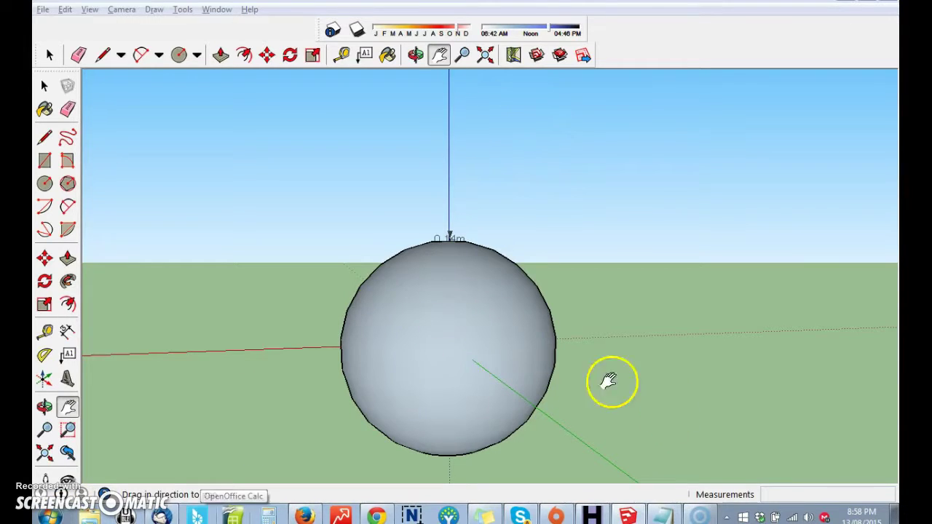
Step: Zoom in on the sphere and pan until the small airplane floats above its curved horizon
{"action": "left_click_drag", "start_coordinate": [327, 246], "coordinate": [359, 330]}
{"action": "scroll", "coordinate": [490, 349], "scroll_direction": "up", "scroll_amount": 5}
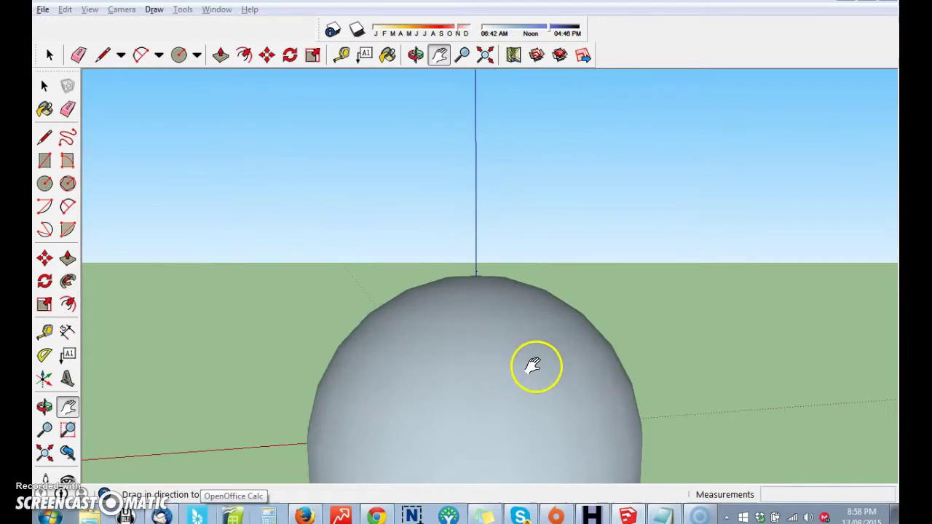
{"action": "scroll", "coordinate": [495, 255], "scroll_direction": "up", "scroll_amount": 5}
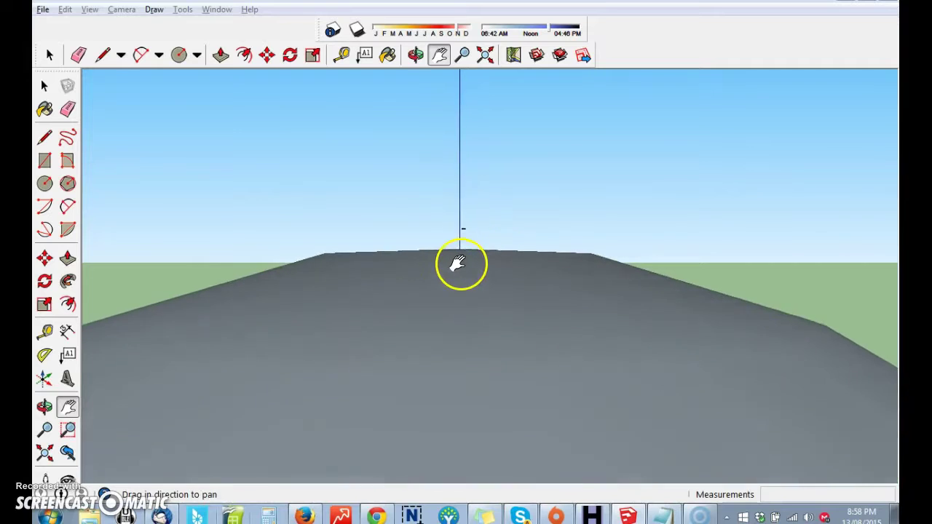
{"action": "scroll", "coordinate": [444, 257], "scroll_direction": "up", "scroll_amount": 3}
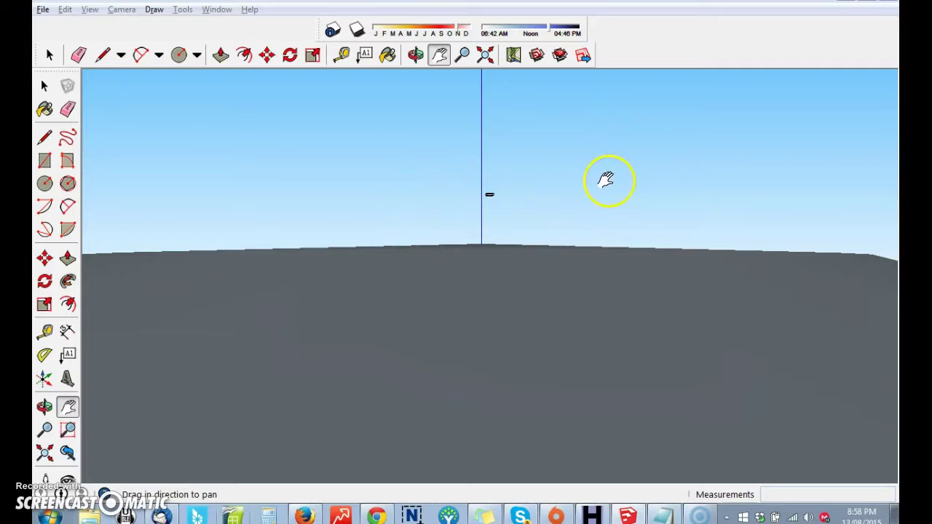
{"action": "left_click_drag", "start_coordinate": [385, 88], "coordinate": [321, 157]}
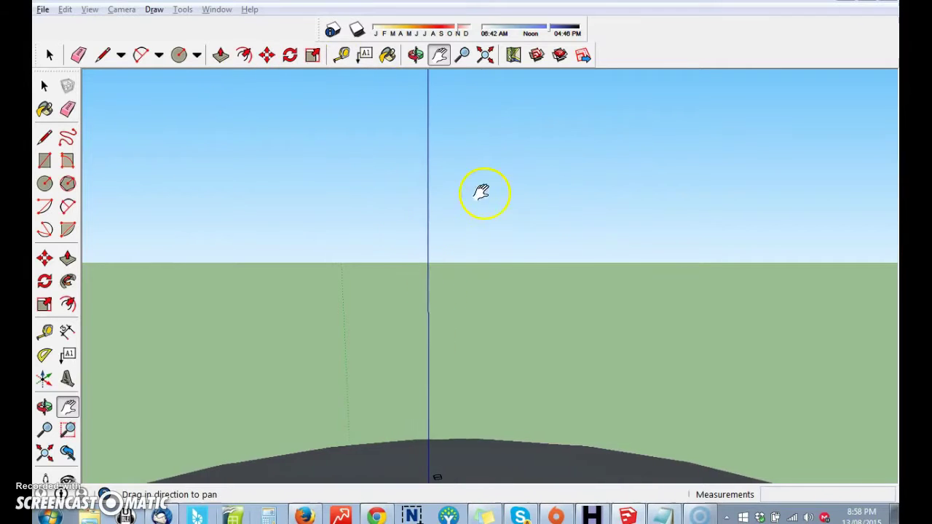
{"action": "left_click_drag", "start_coordinate": [422, 416], "coordinate": [625, 325]}
{"action": "left_click_drag", "start_coordinate": [319, 313], "coordinate": [386, 289]}
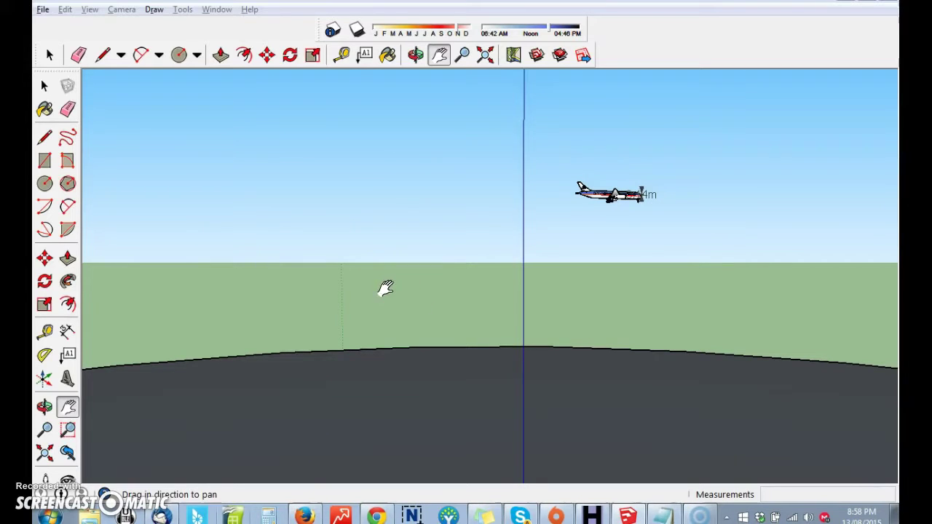
Step: Pan past the airplane and back until the full sphere sits small at the bottom centre
{"action": "left_click_drag", "start_coordinate": [738, 219], "coordinate": [628, 267]}
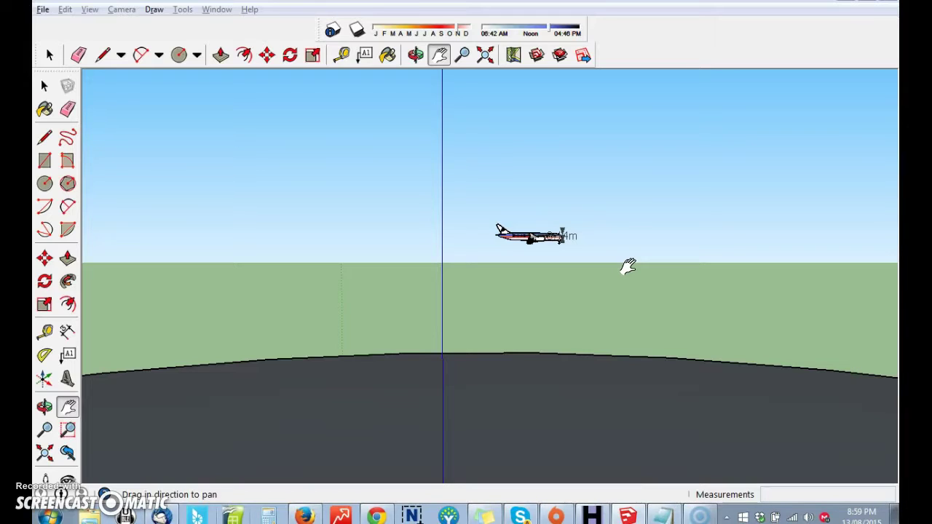
{"action": "left_click_drag", "start_coordinate": [615, 267], "coordinate": [727, 422]}
{"action": "left_click_drag", "start_coordinate": [783, 450], "coordinate": [405, 332]}
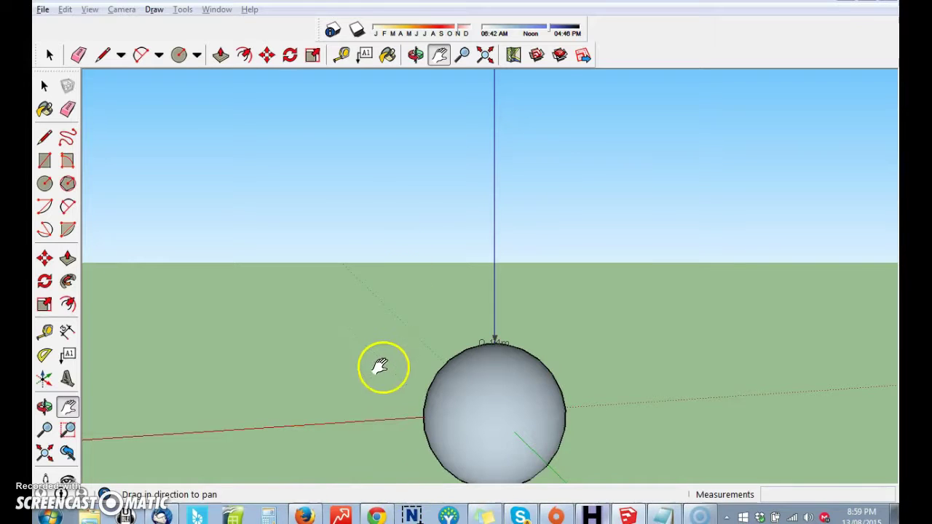
Step: Pan the view in small moves until the sphere and its axes sit centred with sky above
{"action": "left_click_drag", "start_coordinate": [368, 387], "coordinate": [359, 416]}
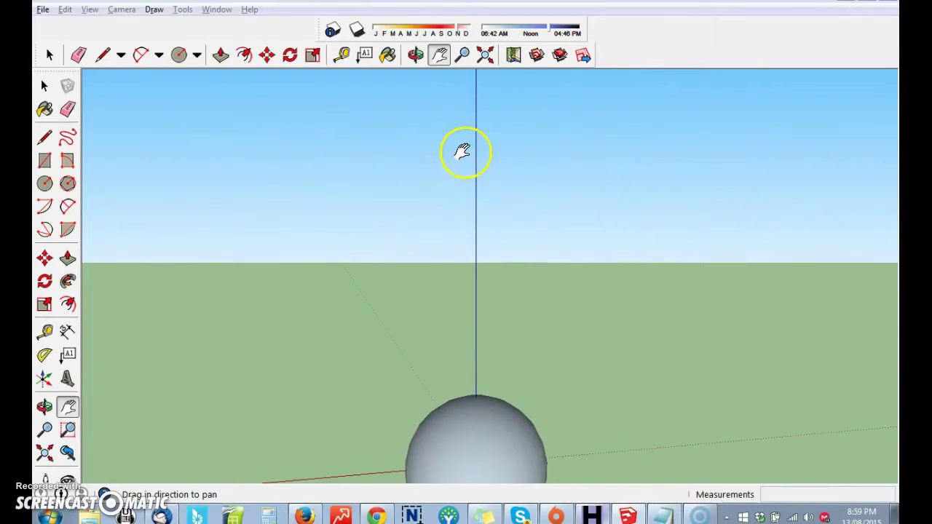
{"action": "left_click_drag", "start_coordinate": [533, 168], "coordinate": [534, 197]}
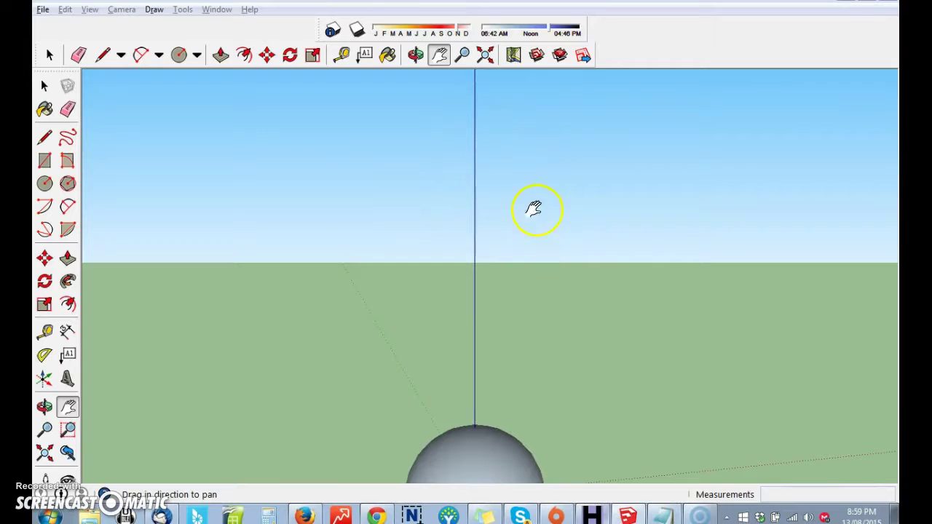
{"action": "left_click_drag", "start_coordinate": [546, 331], "coordinate": [551, 369]}
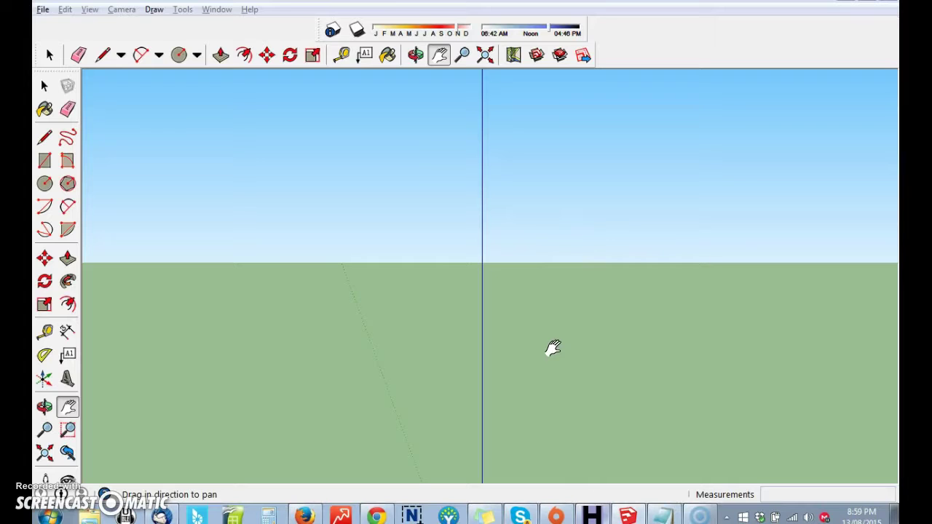
{"action": "left_click_drag", "start_coordinate": [553, 348], "coordinate": [566, 230]}
{"action": "left_click_drag", "start_coordinate": [599, 284], "coordinate": [593, 259]}
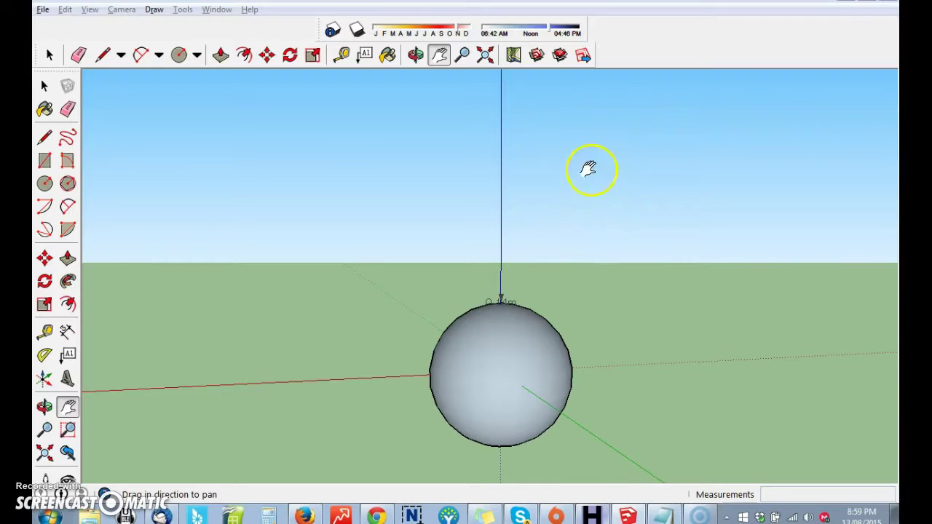
{"action": "left_click_drag", "start_coordinate": [592, 219], "coordinate": [578, 147]}
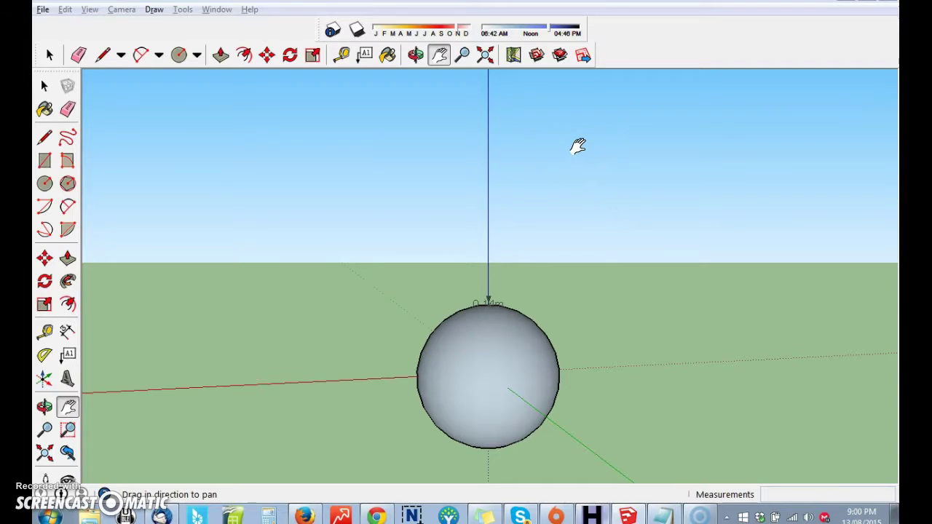
Step: Orbit slightly around the sphere, then pan it back to centre and zoom toward its top
{"action": "left_click", "coordinate": [416, 54]}
{"action": "left_click_drag", "start_coordinate": [588, 268], "coordinate": [684, 314]}
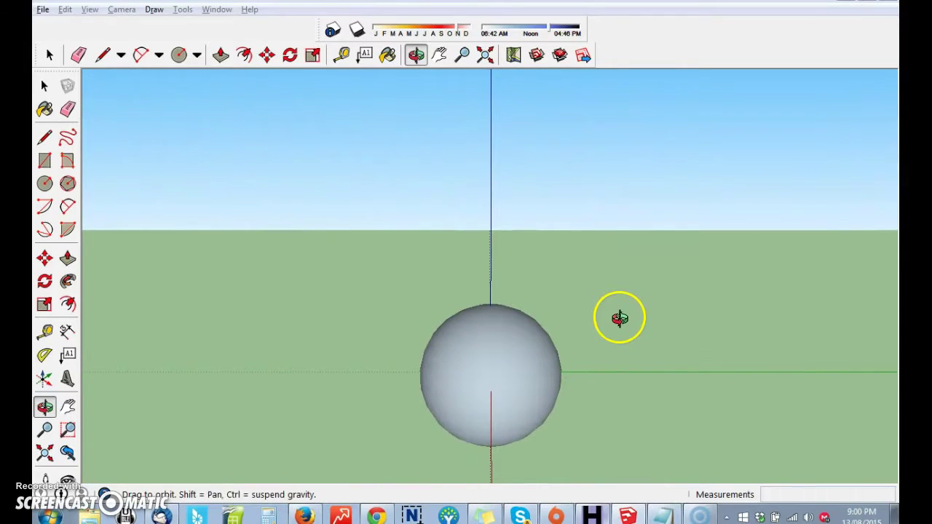
{"action": "scroll", "coordinate": [619, 318], "scroll_direction": "up", "scroll_amount": 3}
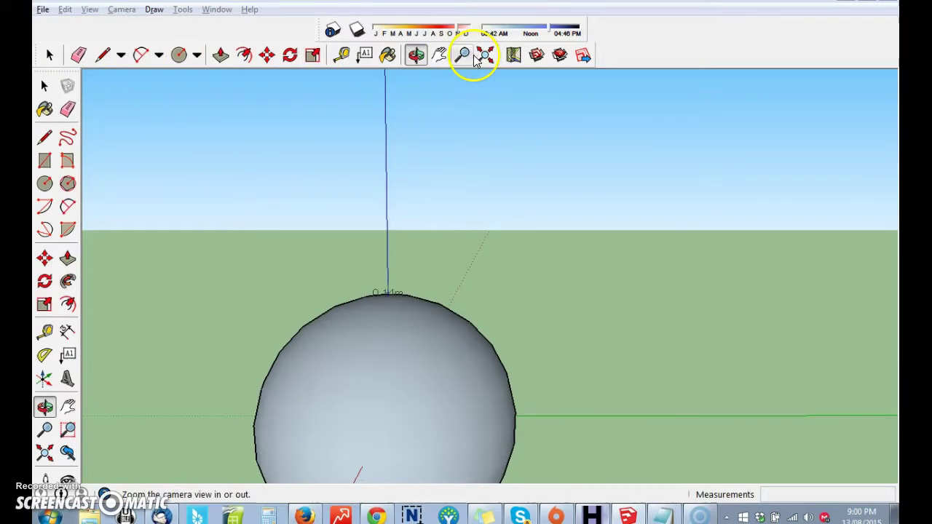
{"action": "left_click", "coordinate": [438, 57]}
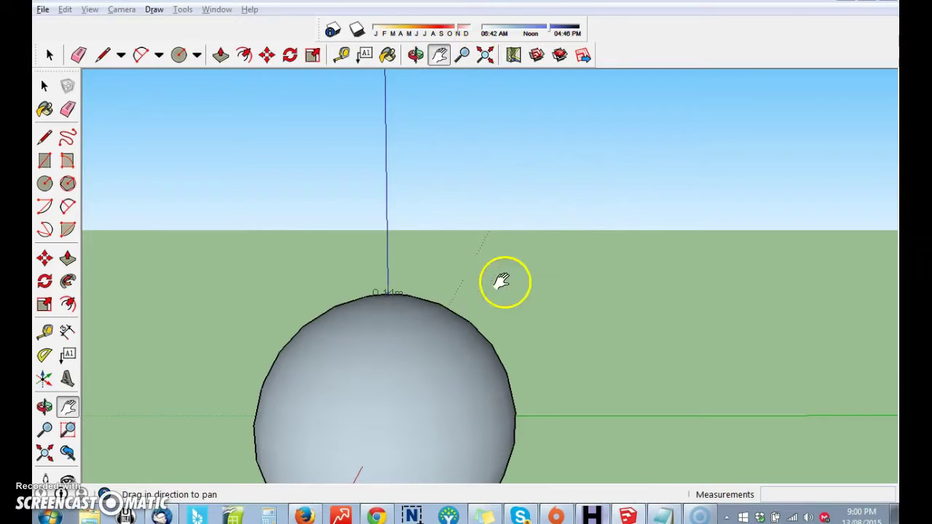
{"action": "left_click_drag", "start_coordinate": [503, 281], "coordinate": [532, 257]}
{"action": "left_click_drag", "start_coordinate": [615, 243], "coordinate": [562, 270]}
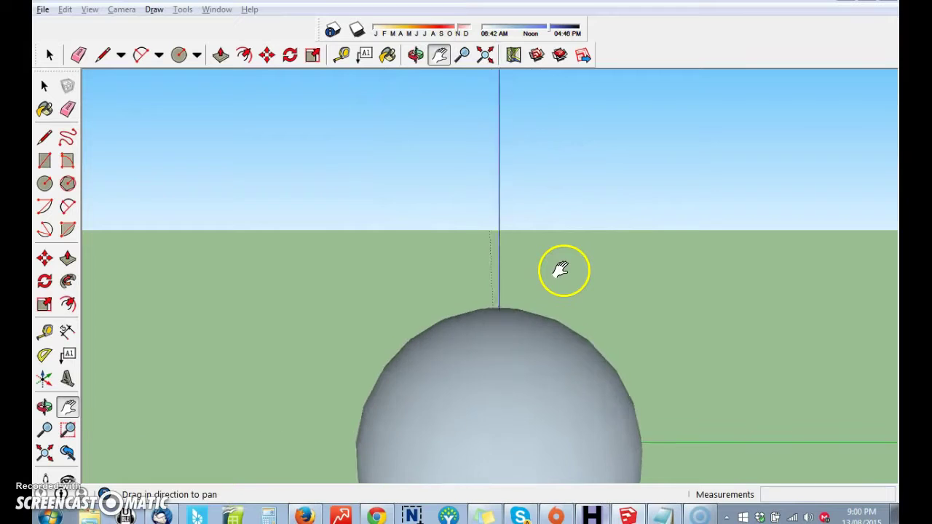
{"action": "scroll", "coordinate": [486, 303], "scroll_direction": "up", "scroll_amount": 5}
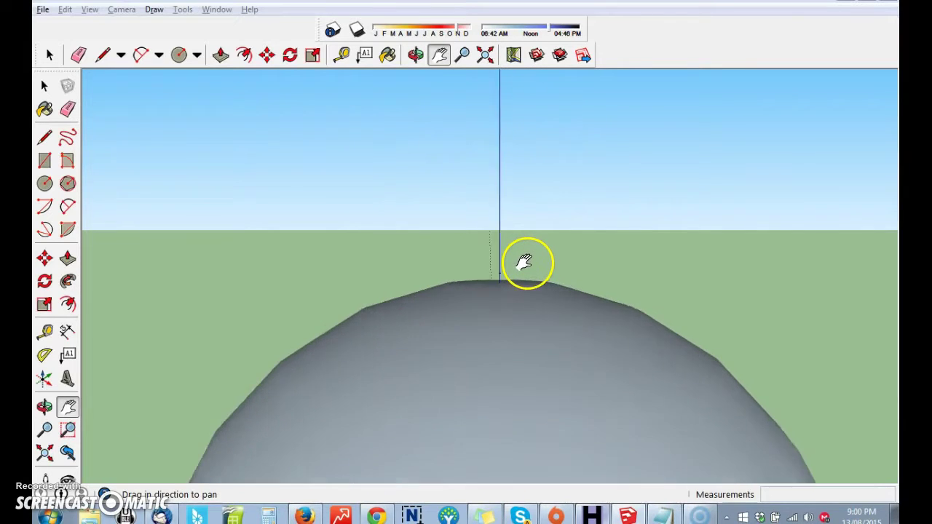
Step: Zoom in further and pan so the blue axis crosses the sphere's flattened horizon across the window
{"action": "scroll", "coordinate": [524, 264], "scroll_direction": "up", "scroll_amount": 3}
{"action": "left_click_drag", "start_coordinate": [516, 269], "coordinate": [585, 249]}
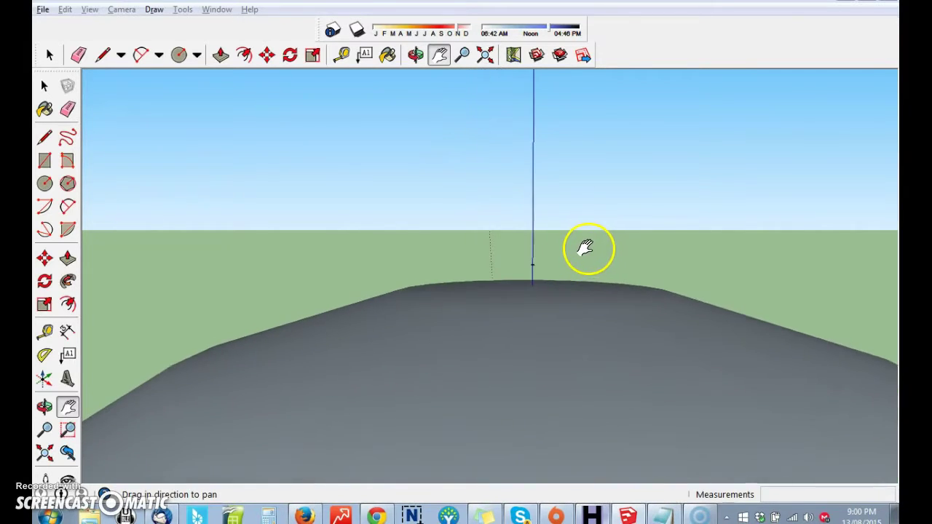
{"action": "scroll", "coordinate": [575, 250], "scroll_direction": "up", "scroll_amount": 3}
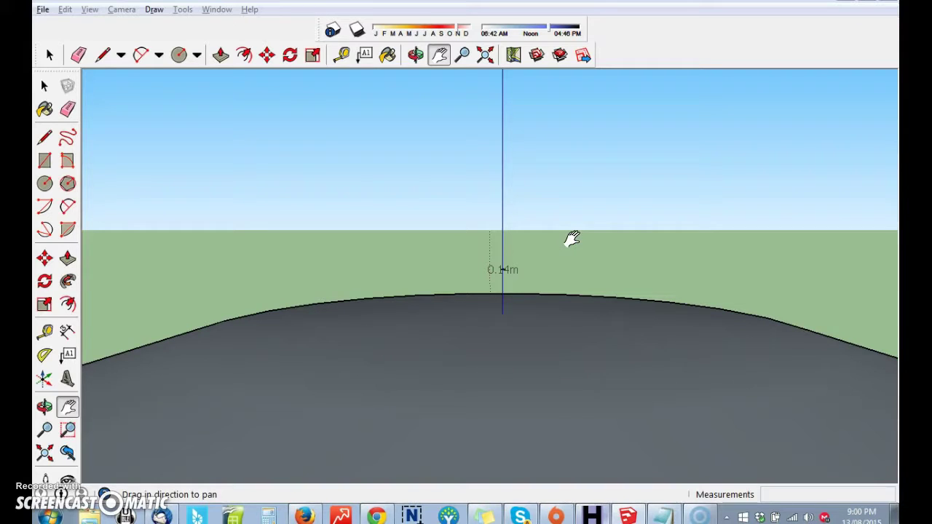
{"action": "left_click_drag", "start_coordinate": [537, 259], "coordinate": [703, 312]}
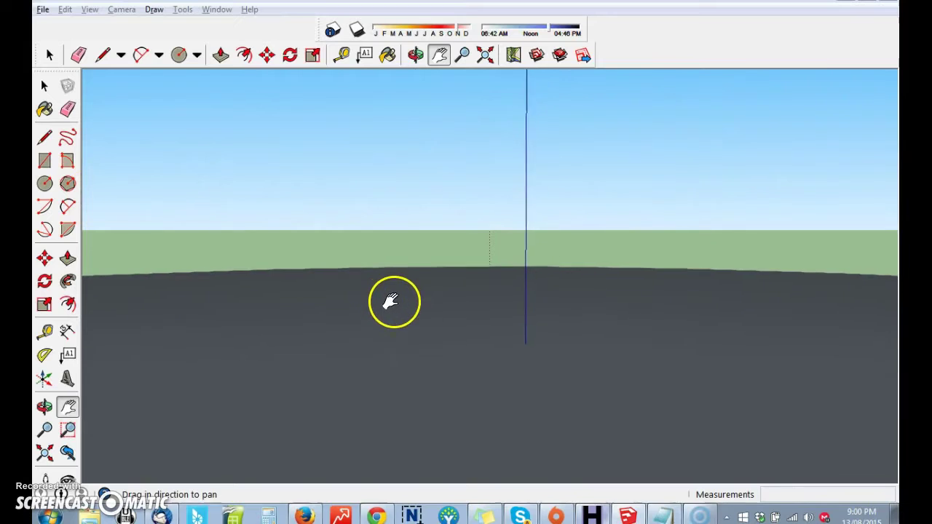
Step: Pan downward repeatedly until the airplane appears and drops just below the horizon line
{"action": "left_click_drag", "start_coordinate": [393, 301], "coordinate": [376, 393]}
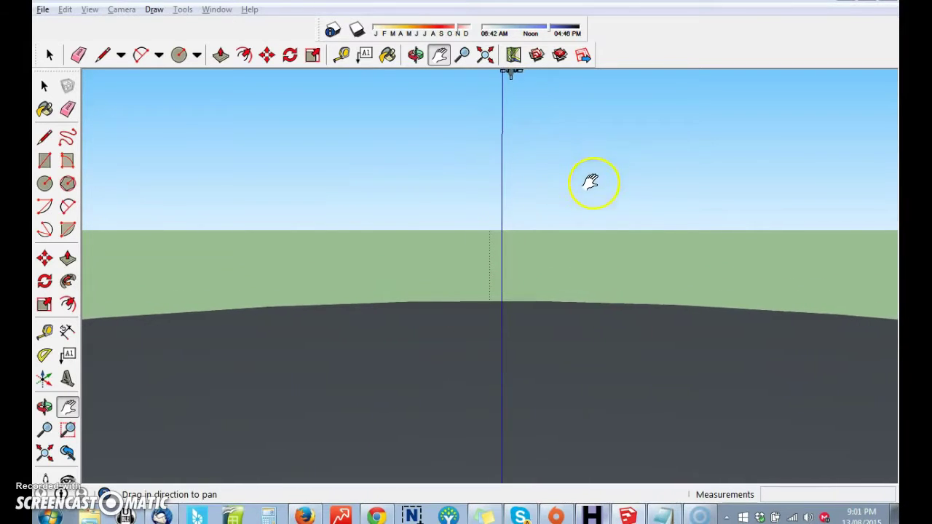
{"action": "left_click_drag", "start_coordinate": [591, 182], "coordinate": [575, 428]}
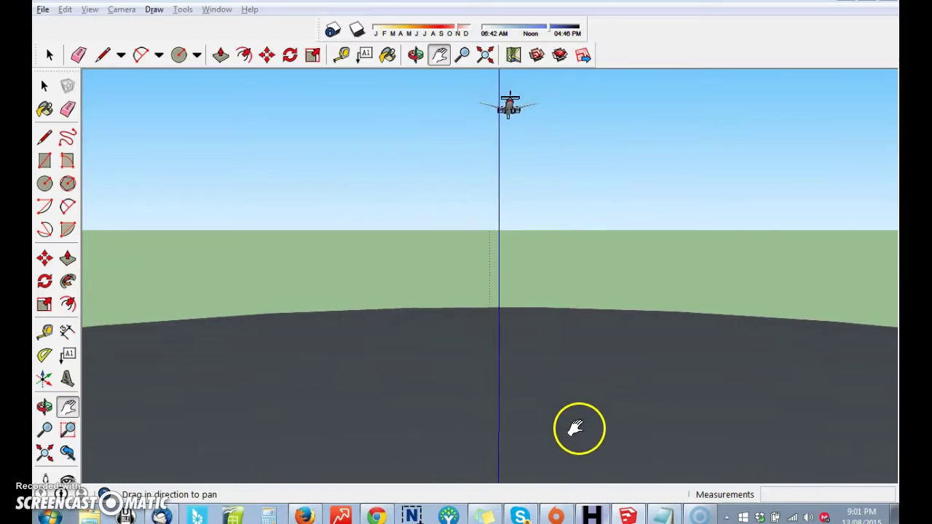
{"action": "left_click_drag", "start_coordinate": [446, 153], "coordinate": [467, 391]}
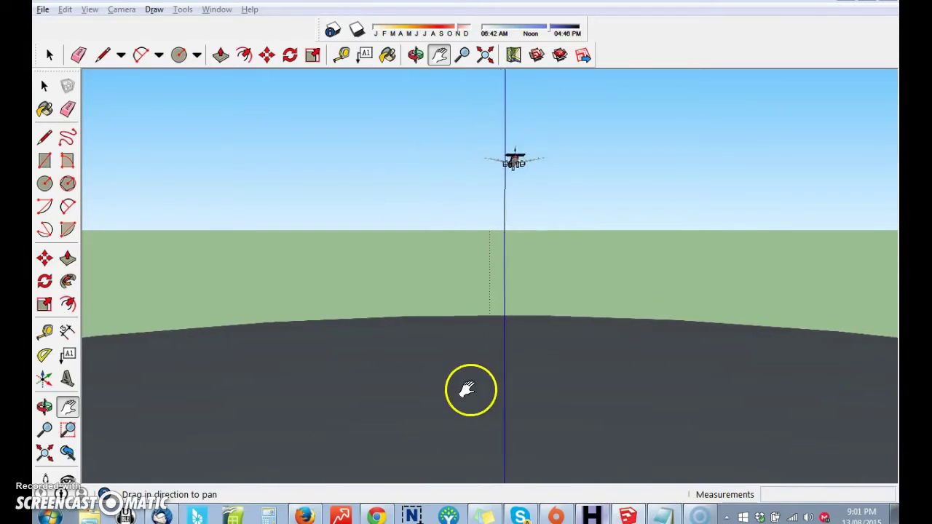
{"action": "left_click_drag", "start_coordinate": [433, 171], "coordinate": [441, 396]}
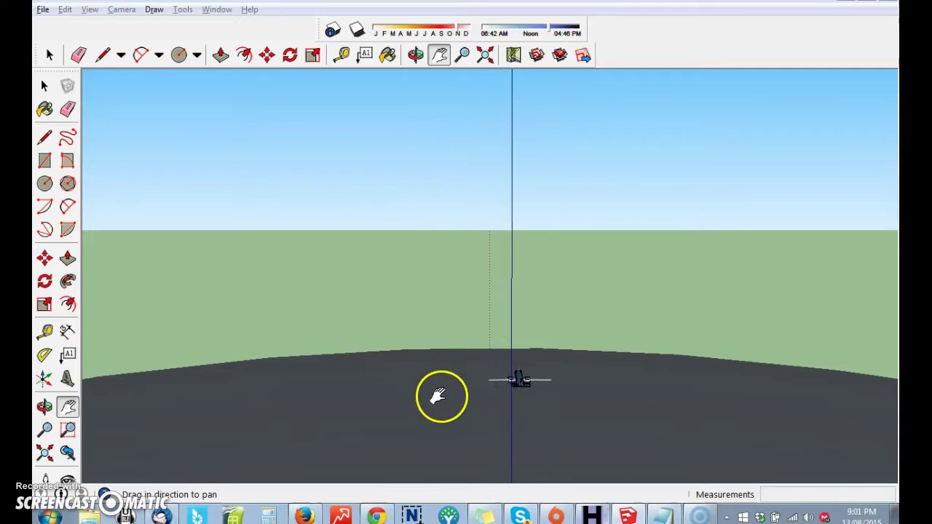
{"action": "left_click_drag", "start_coordinate": [457, 145], "coordinate": [461, 195]}
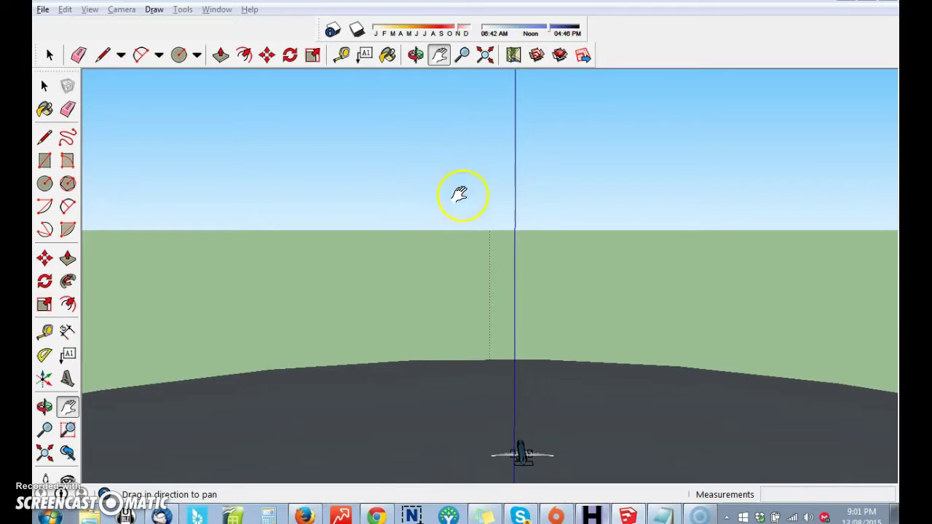
Step: Orbit the camera to tilt toward the ground, then snap to the standard Right view
{"action": "left_click", "coordinate": [416, 55]}
{"action": "left_click_drag", "start_coordinate": [680, 226], "coordinate": [699, 213]}
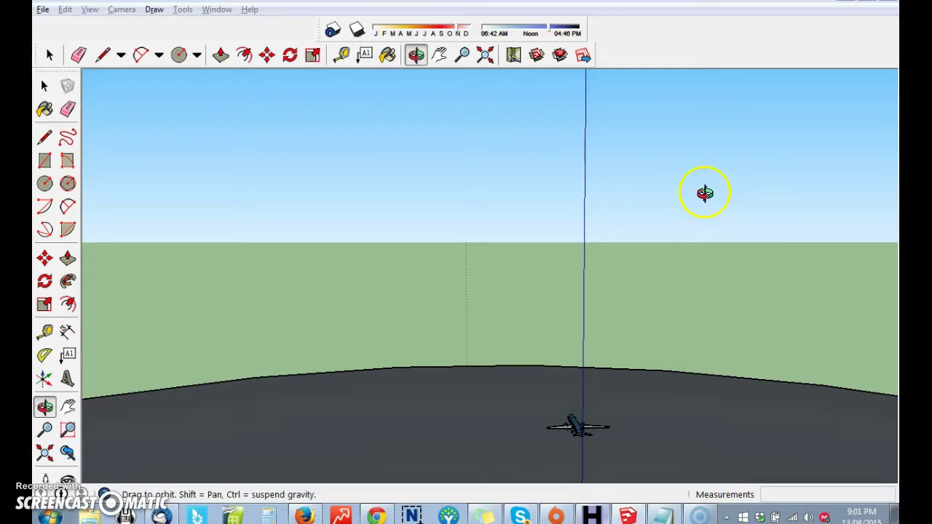
{"action": "left_click_drag", "start_coordinate": [703, 193], "coordinate": [679, 181]}
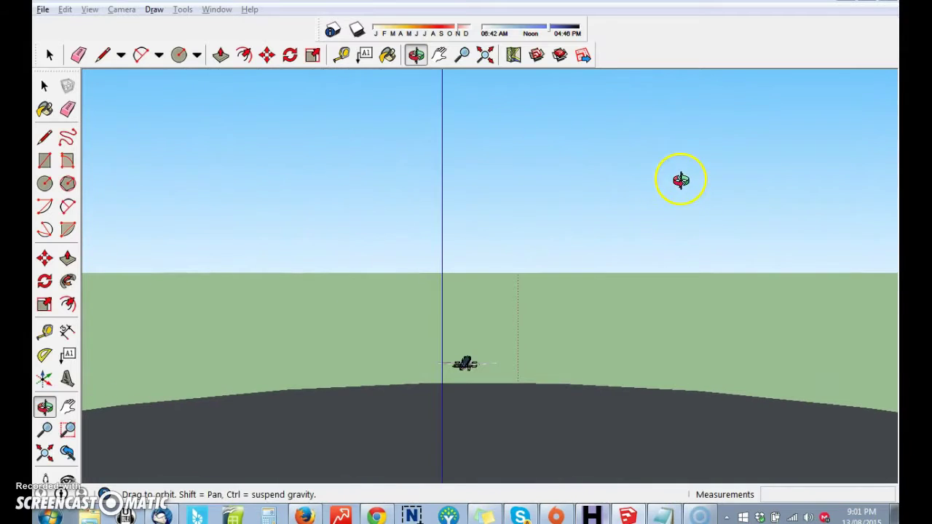
{"action": "key", "text": "F4"}
Step: Orbit slightly to check the airplane, return to the Right view, and switch to the Global Terrain article
{"action": "left_click_drag", "start_coordinate": [558, 337], "coordinate": [587, 327]}
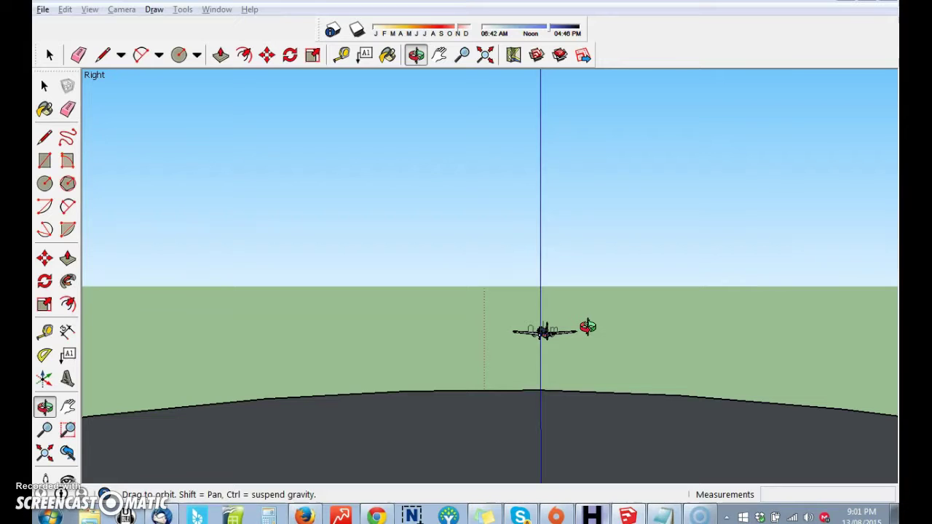
{"action": "left_click_drag", "start_coordinate": [587, 327], "coordinate": [626, 313]}
{"action": "key", "text": "F7"}
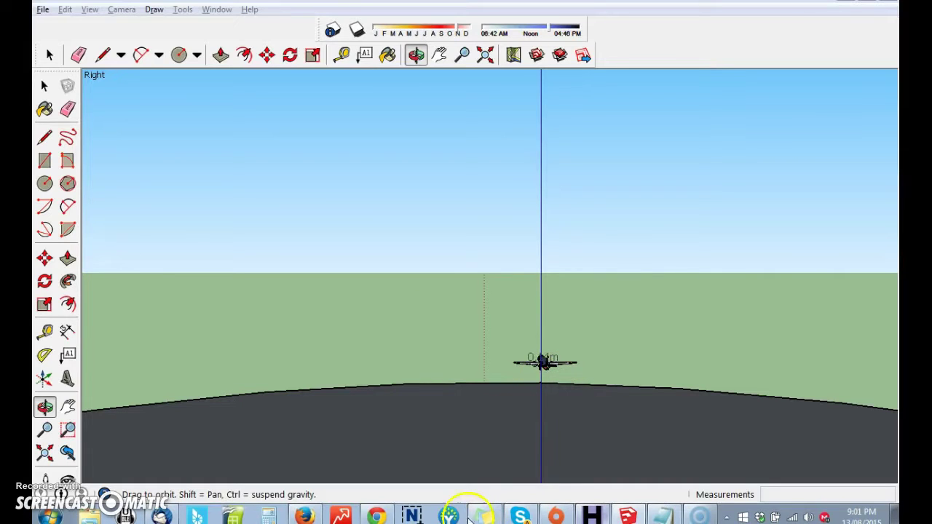
{"action": "key", "text": "alt+Tab"}
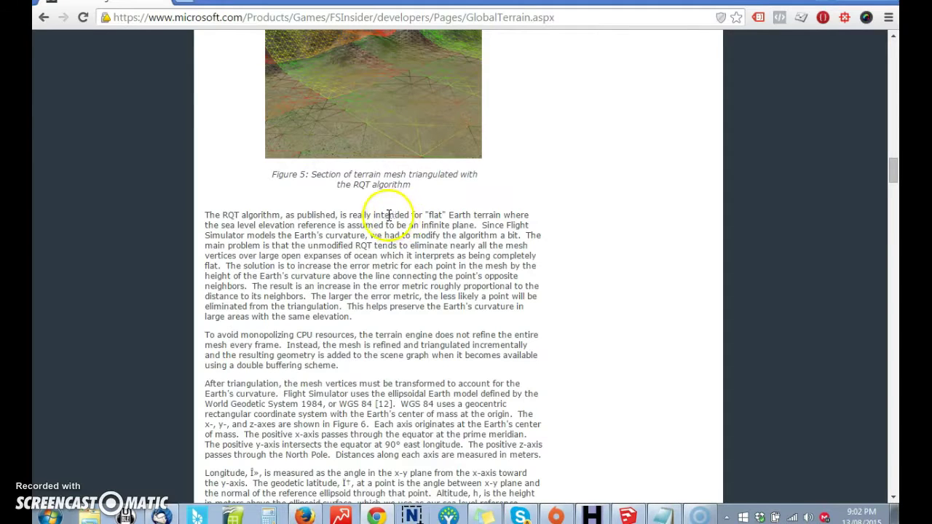
Step: Highlight the RQT algorithm sentences about flat Earth terrain, then return to SketchUp
{"action": "left_click", "coordinate": [207, 214]}
{"action": "left_click_drag", "start_coordinate": [207, 214], "coordinate": [219, 265]}
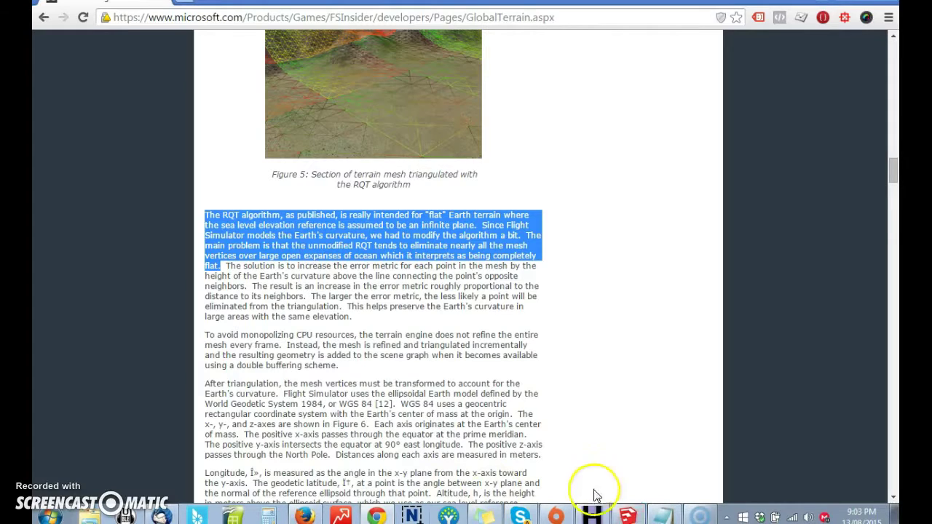
{"action": "left_click", "coordinate": [627, 515]}
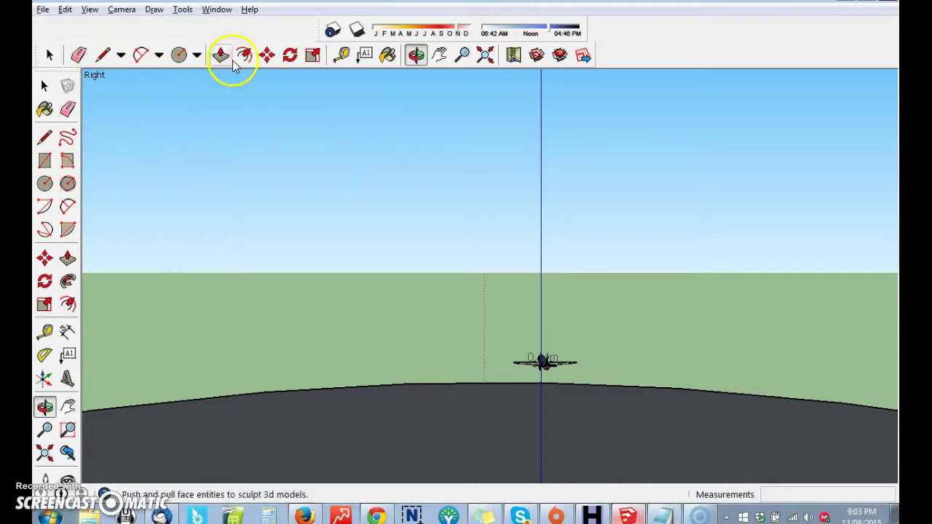
Step: Pan the view down so the airplane sits high in the sky above the sphere's horizon
{"action": "left_click", "coordinate": [267, 56]}
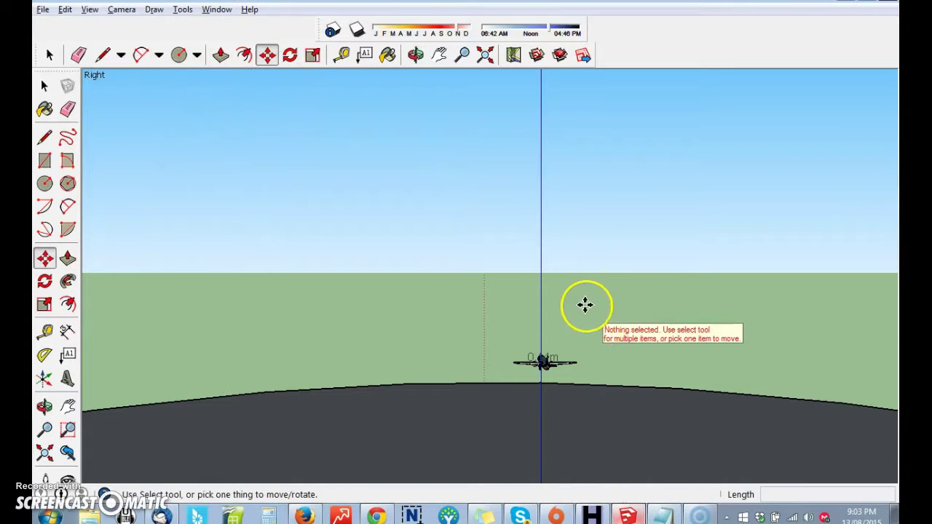
{"action": "left_click", "coordinate": [439, 56]}
{"action": "left_click_drag", "start_coordinate": [609, 366], "coordinate": [599, 329]}
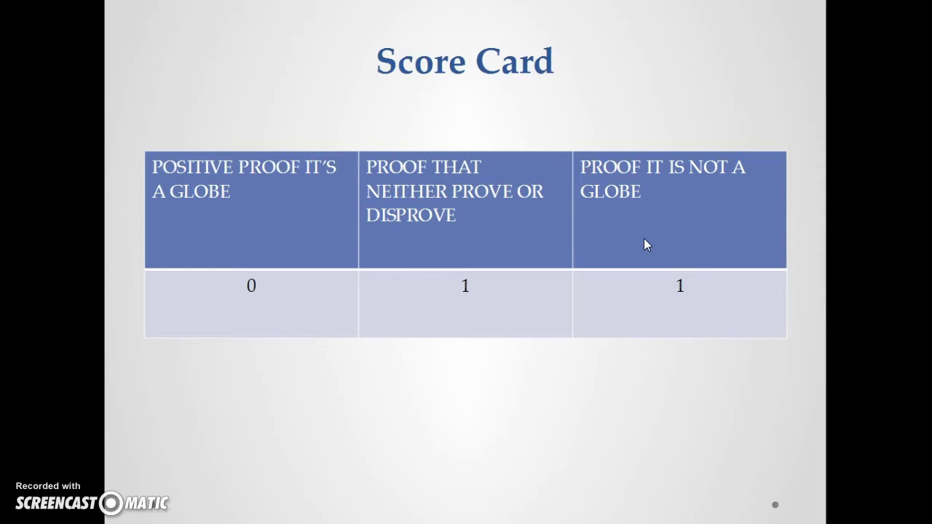
{"action": "left_click", "coordinate": [644, 239]}
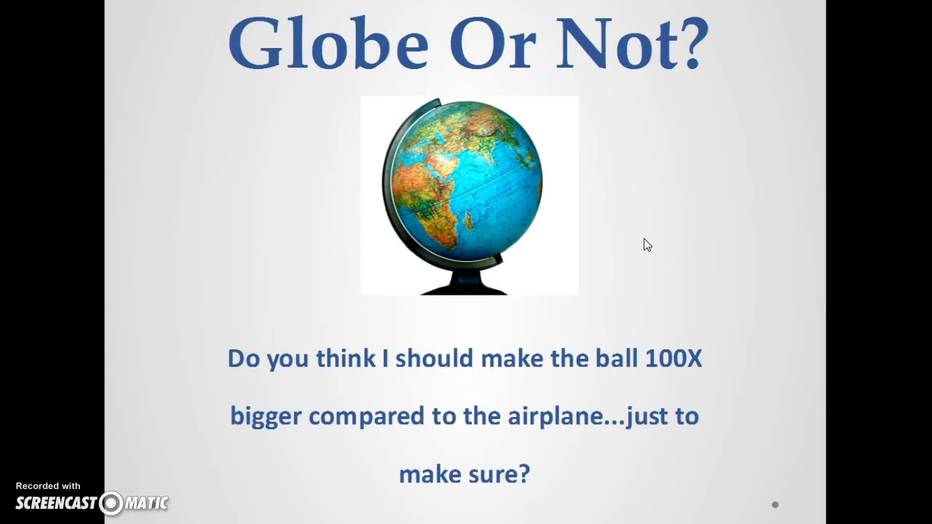